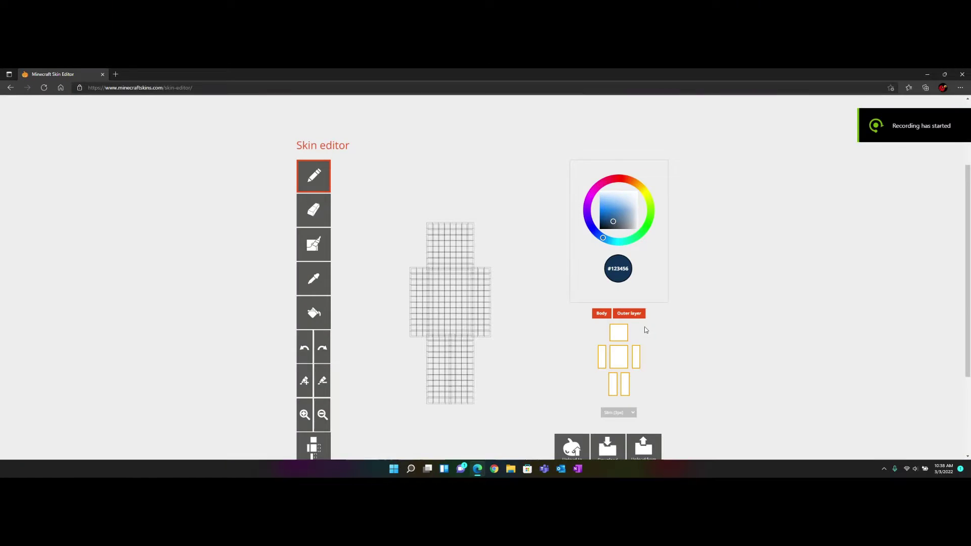
- Turn off the Outer layer and pick light gray #d9d9d9 as the paint colour
mouse_move(527, 273)
left_mouse_down()
mouse_move(521, 256)
mouse_move(506, 256)
mouse_move(530, 262)
mouse_move(525, 248)
mouse_move(523, 260)
left_mouse_up()
left_click(618, 315)
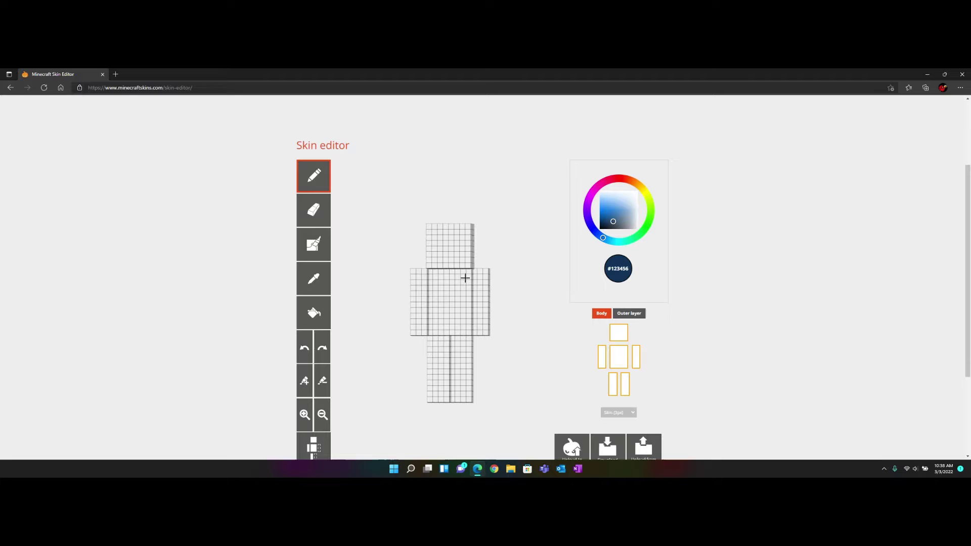
mouse_move(520, 223)
left_mouse_down()
mouse_move(538, 220)
mouse_move(527, 199)
mouse_move(509, 221)
mouse_move(535, 220)
mouse_move(512, 224)
mouse_move(521, 217)
left_mouse_up()
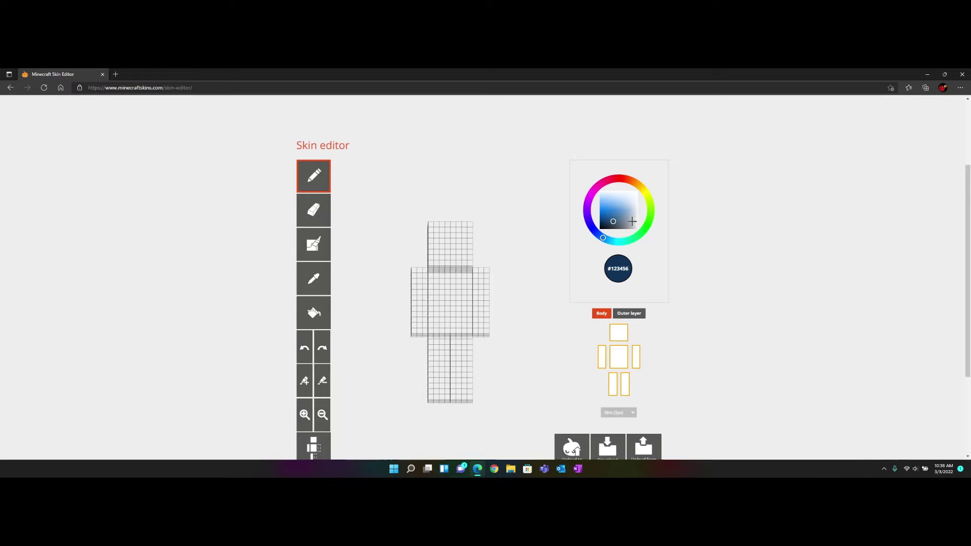
left_click(635, 195)
- Fine-tune the gray to #d9d9d9, choose the shading brush, and hide the head
left_click(637, 196)
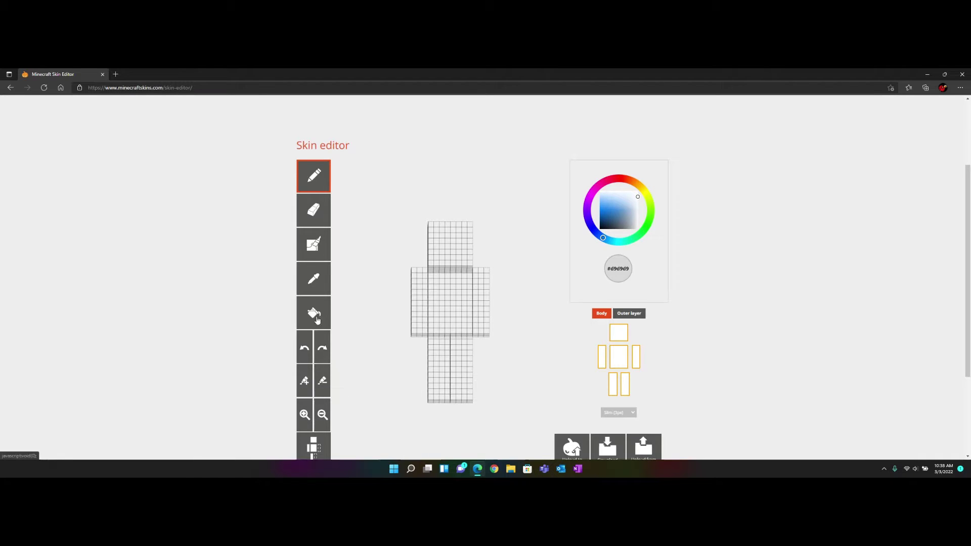
left_click(313, 251)
scroll(452, 276, "up", 2)
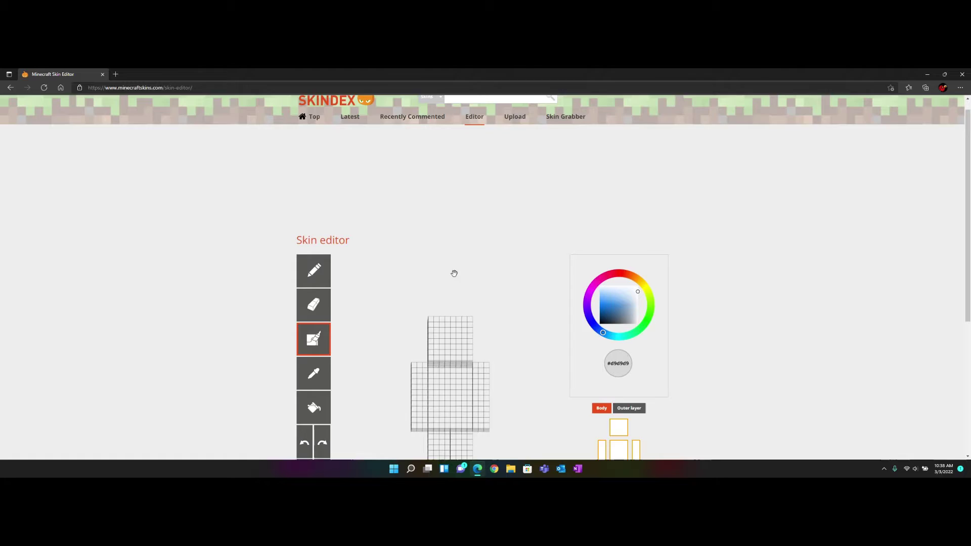
scroll(558, 337, "down", 1)
left_click(616, 388)
left_click_drag(487, 289, 490, 302)
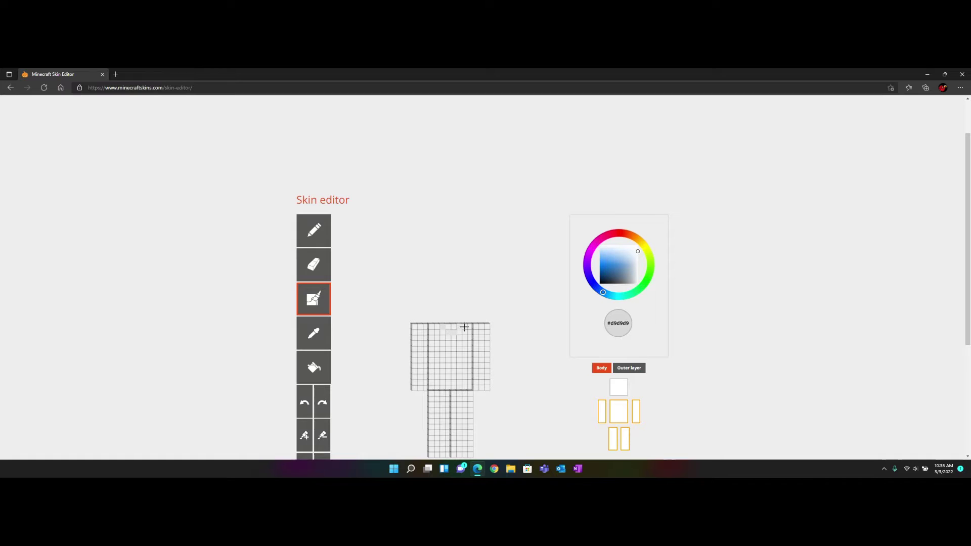
left_click_drag(498, 294, 489, 286)
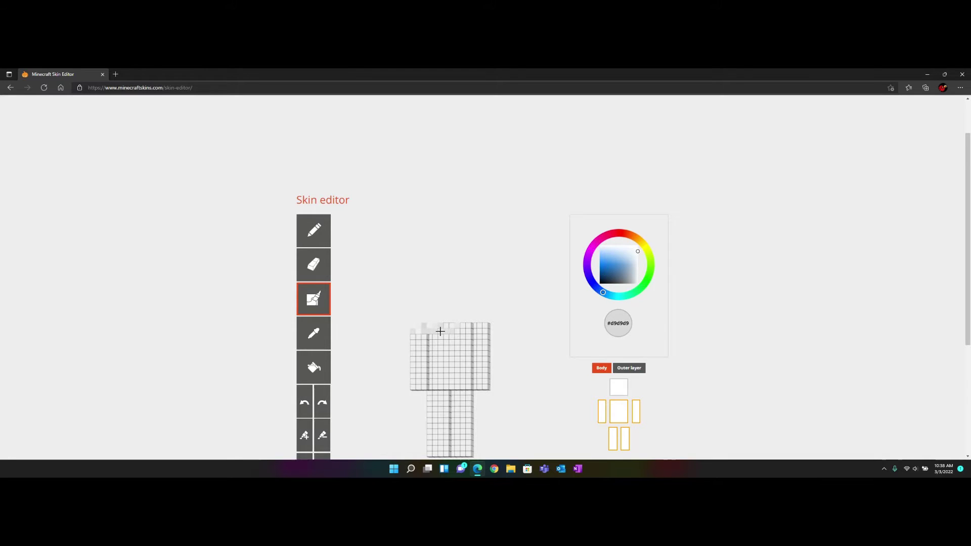
- Shade the torso's top rows light gray, then hide and restore both arms
left_click_drag(484, 325, 459, 318)
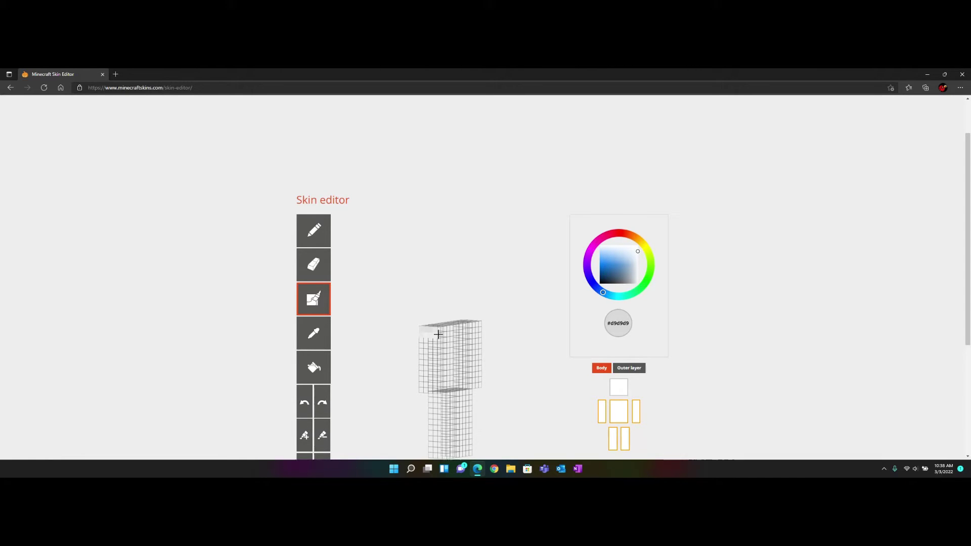
mouse_move(460, 333)
left_mouse_down()
mouse_move(478, 324)
mouse_move(409, 321)
mouse_move(460, 340)
left_mouse_up()
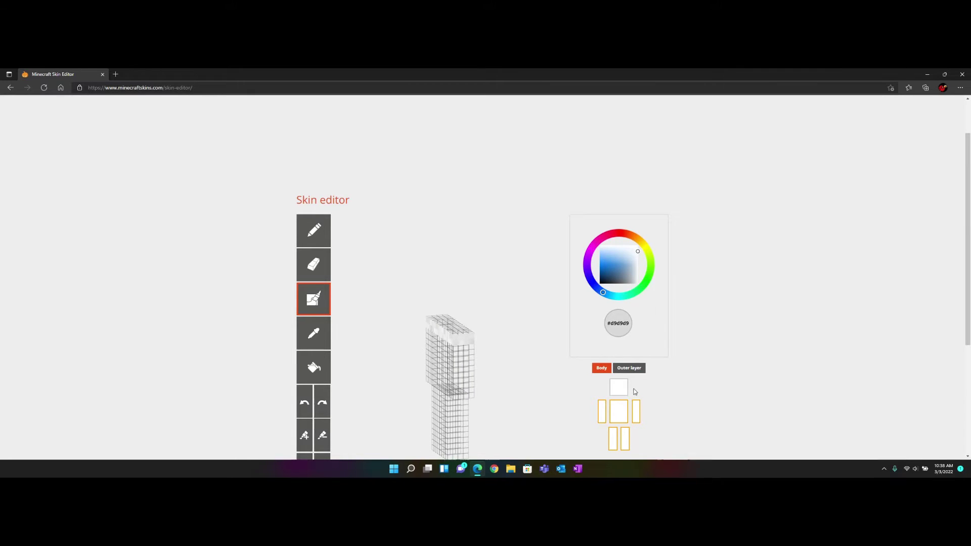
left_click(636, 411)
left_click(602, 412)
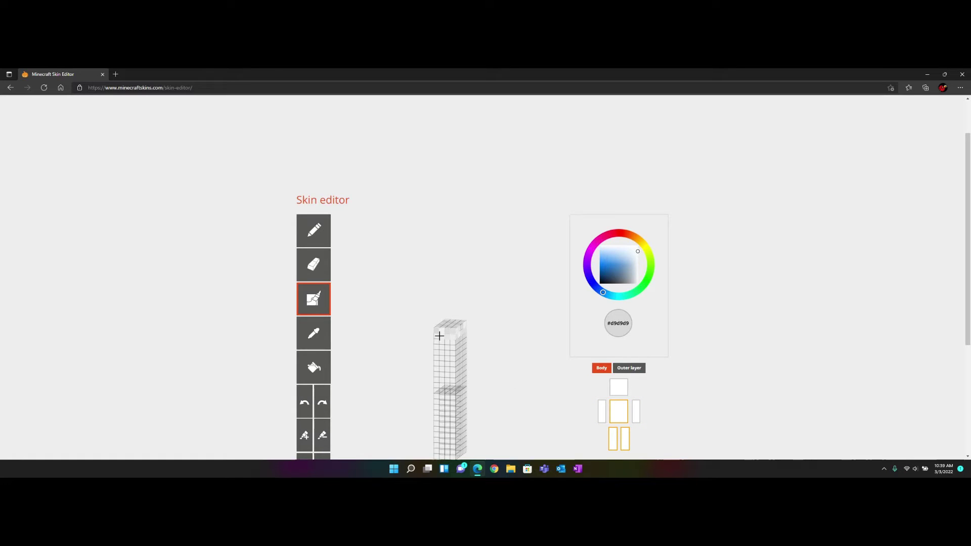
left_click_drag(475, 336, 436, 330)
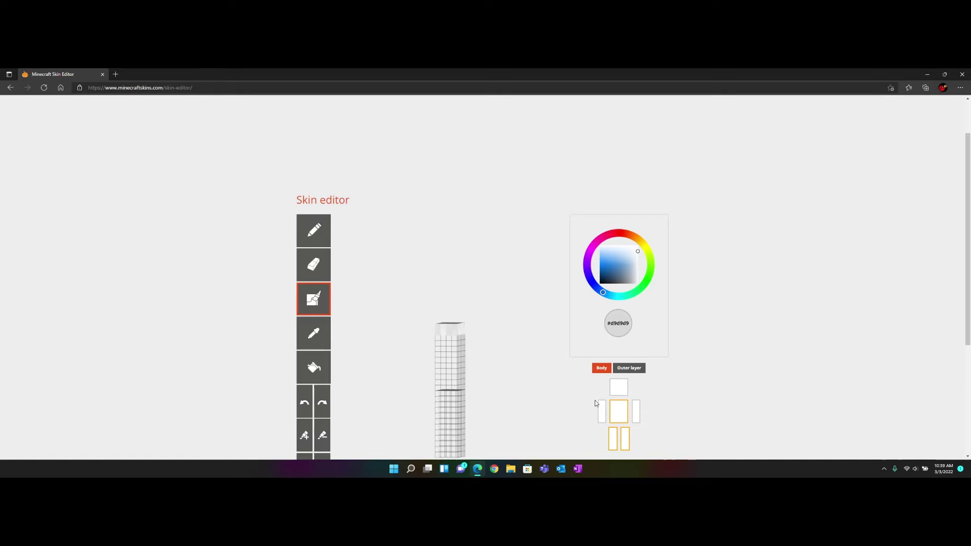
left_click(635, 411)
left_click(602, 411)
left_click_drag(521, 382, 332, 385)
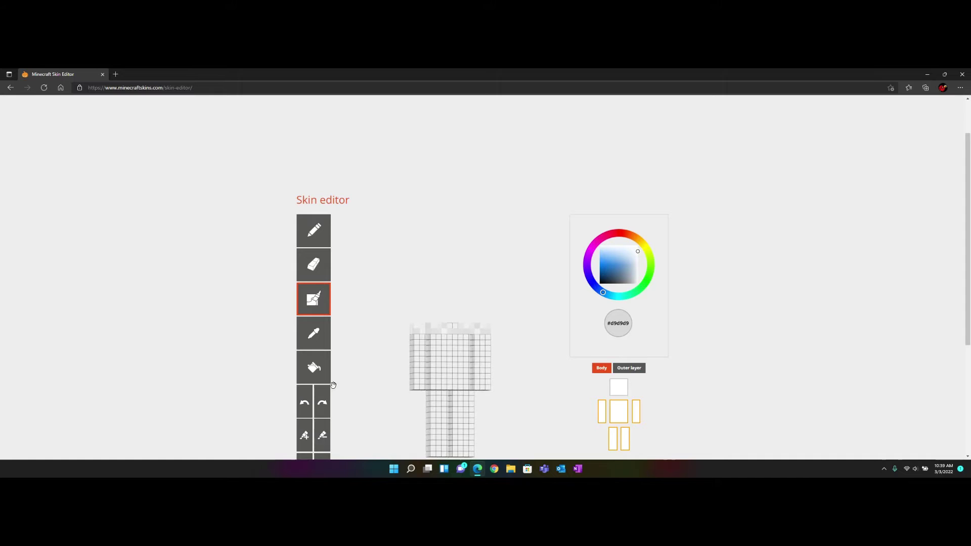
- Lighten the colour to #e6e6e6 and hide the torso to view the arm tops
left_click(323, 441)
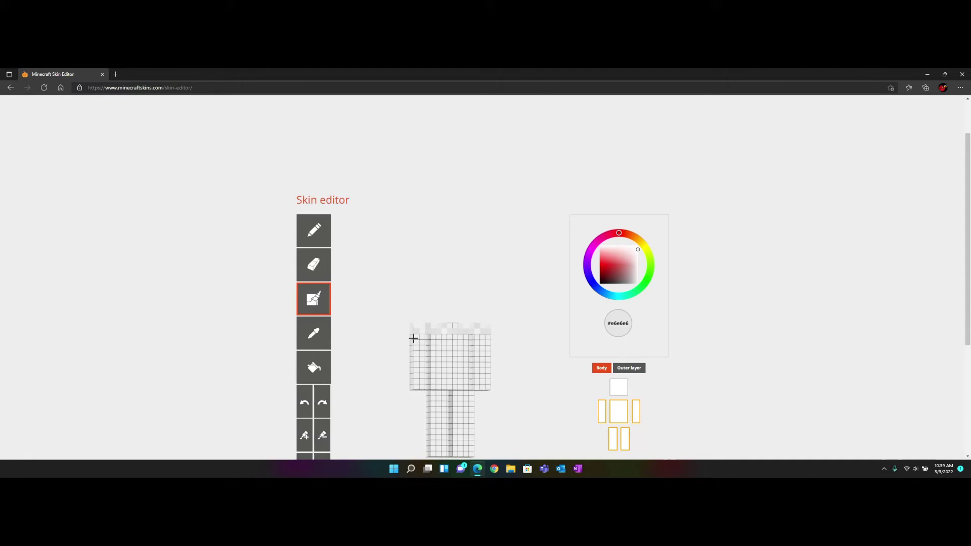
left_click_drag(497, 336, 410, 338)
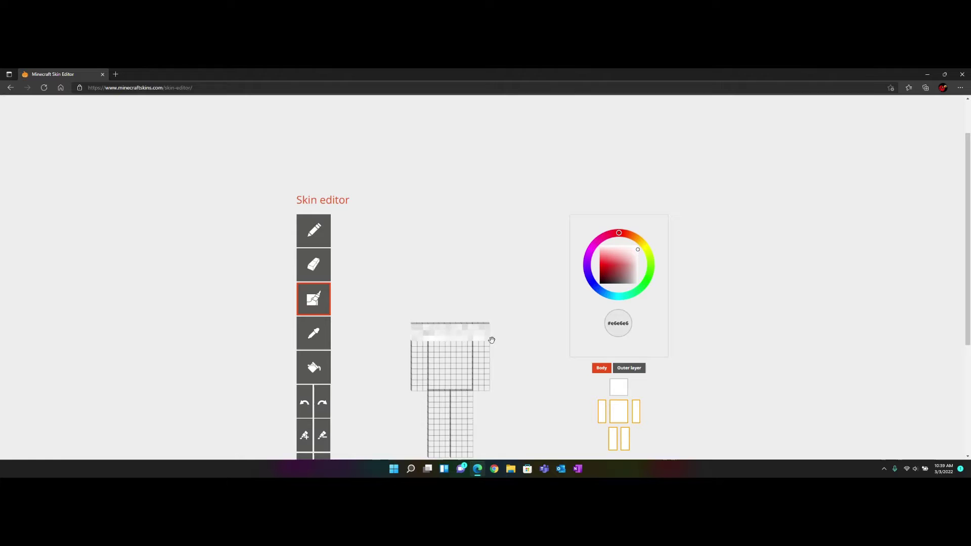
left_click_drag(492, 340, 435, 340)
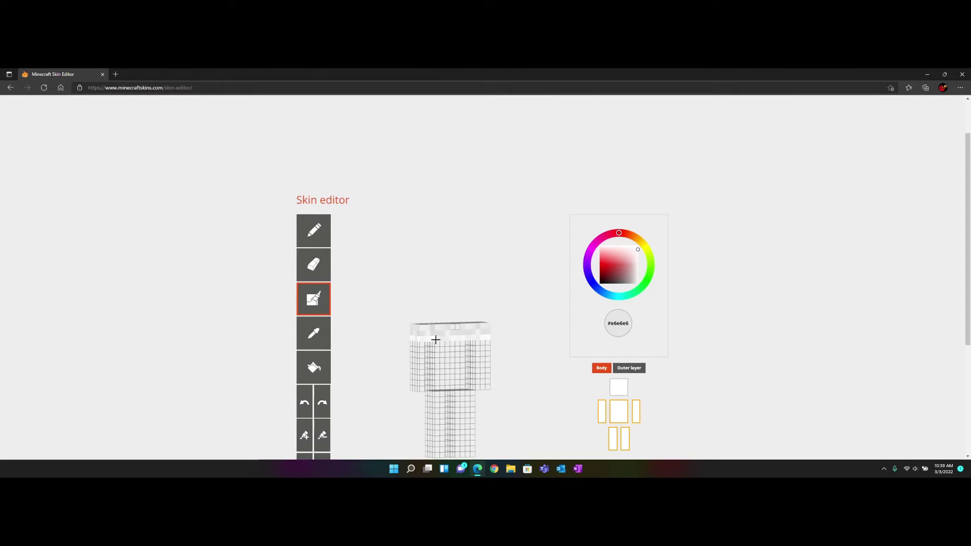
left_click(617, 413)
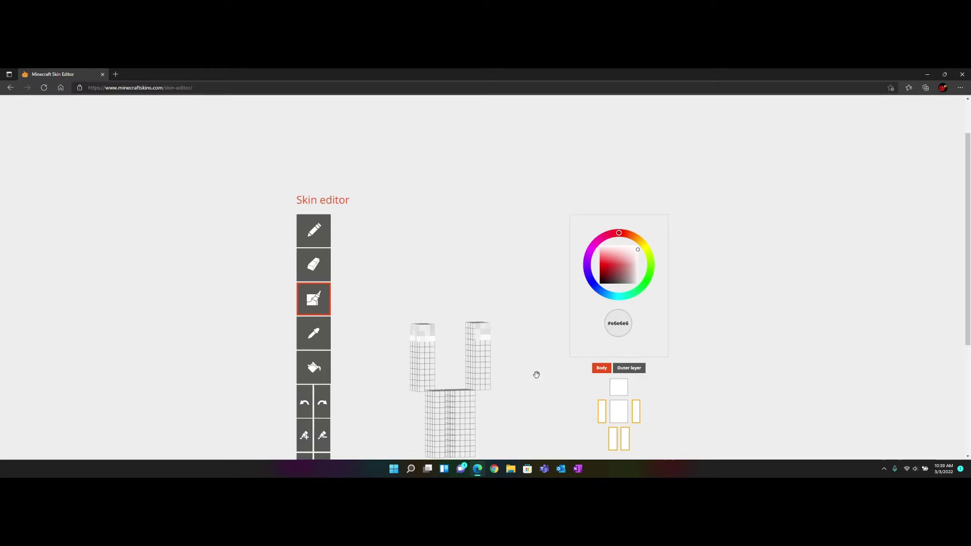
left_click_drag(561, 391, 515, 403)
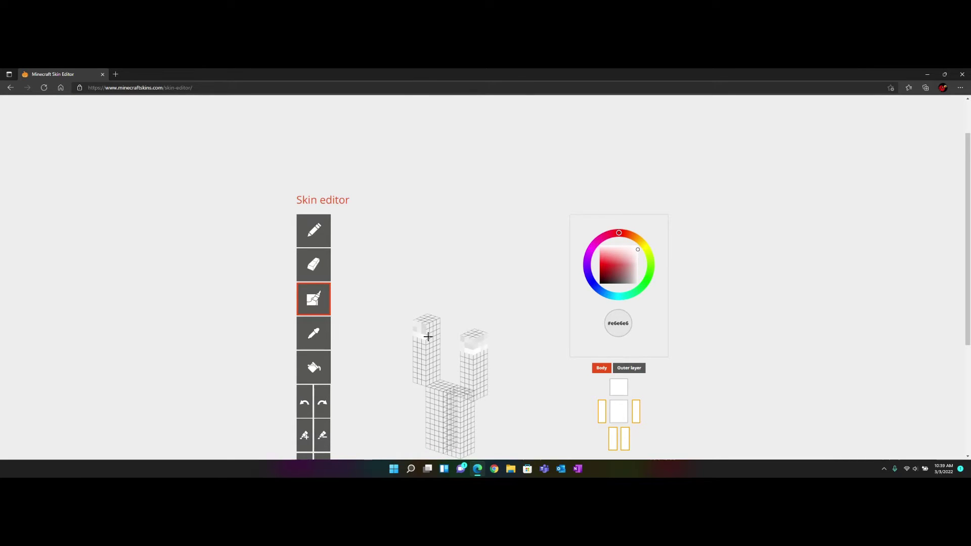
left_click_drag(499, 371, 439, 353)
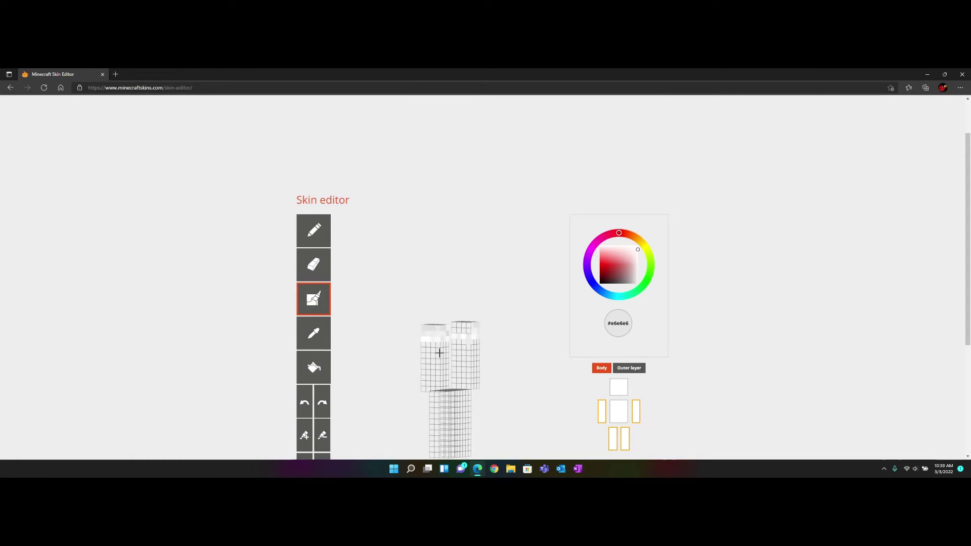
- Briefly try the eraser, return to shading, and sample #d9d9d9 from a painted pixel
left_click(314, 275)
left_click_drag(495, 350, 440, 352)
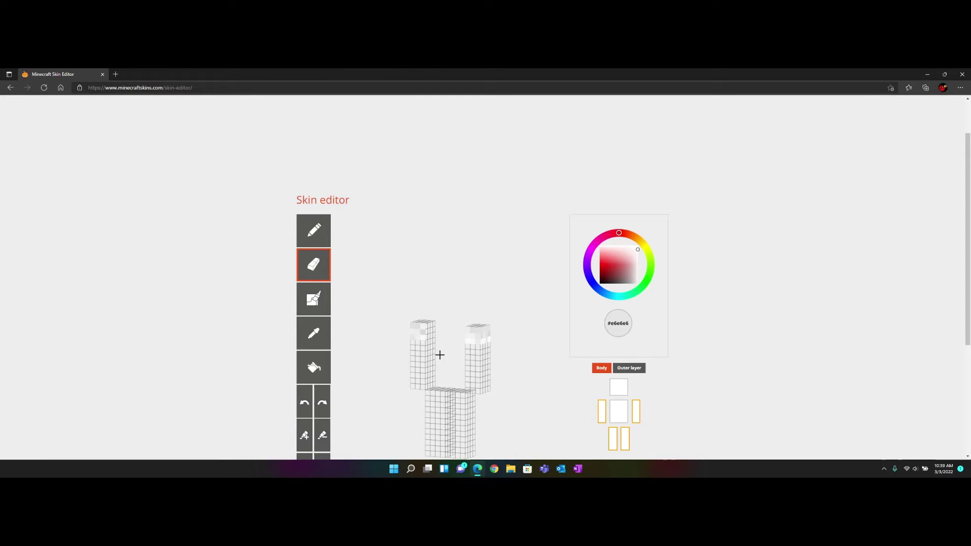
left_click(312, 298)
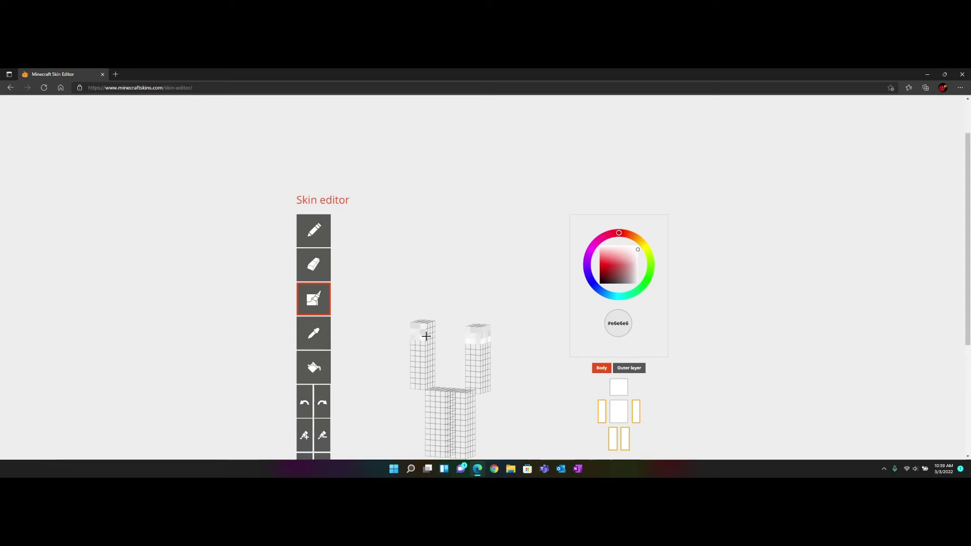
mouse_move(455, 327)
left_mouse_down()
mouse_move(385, 313)
mouse_move(429, 336)
mouse_move(434, 325)
mouse_move(453, 335)
mouse_move(435, 331)
left_mouse_up()
left_click(314, 324)
left_click(427, 331)
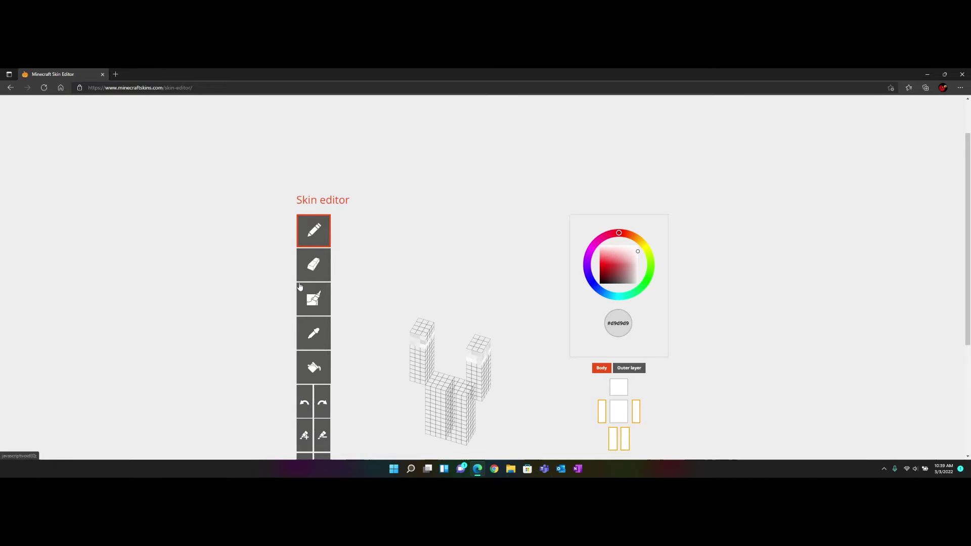
left_click(313, 299)
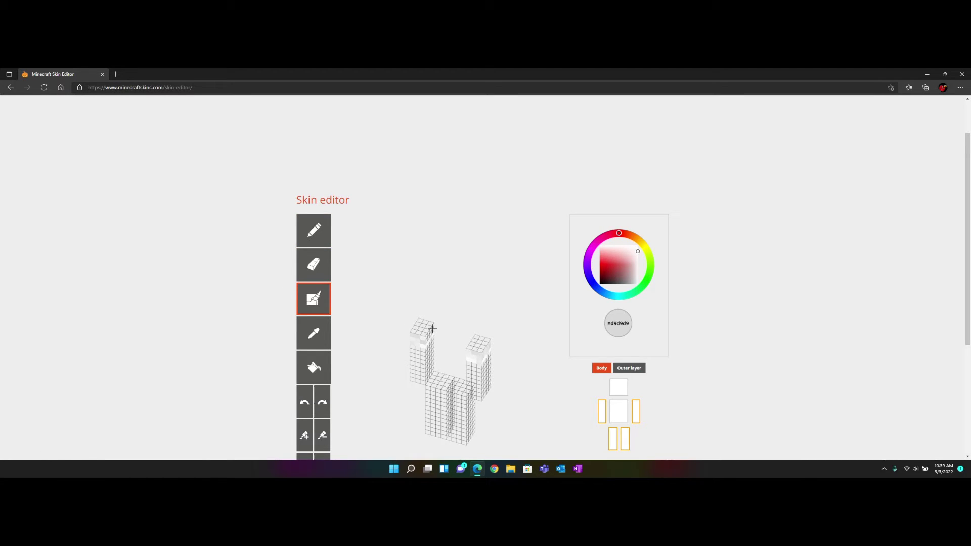
- Lighten the colour one step and paint a white row across the upper shirt
left_click_drag(425, 337, 440, 321)
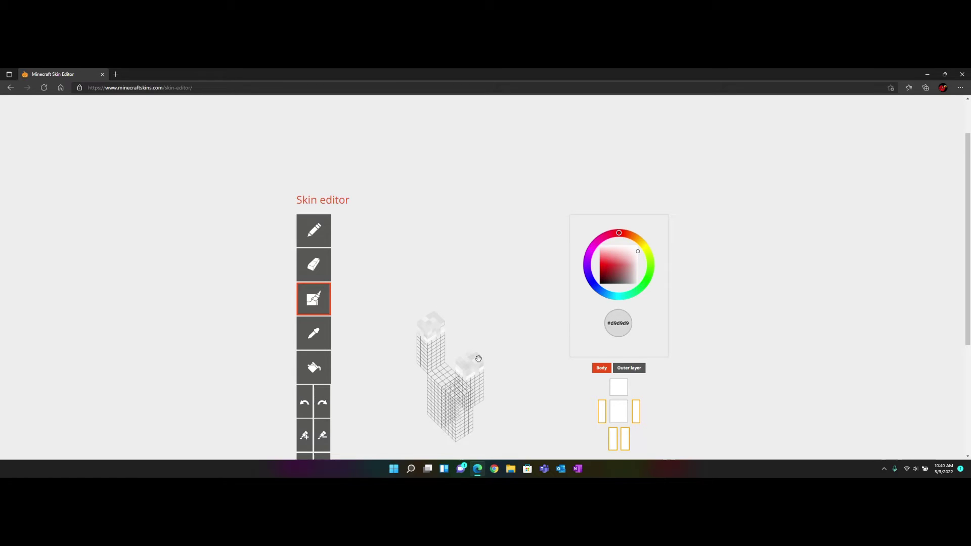
left_click_drag(479, 358, 527, 335)
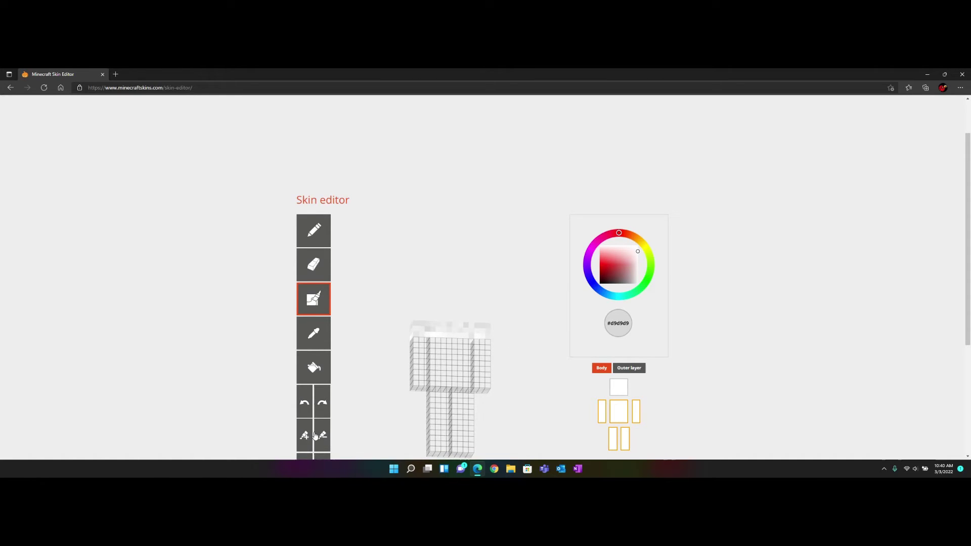
left_click(322, 441)
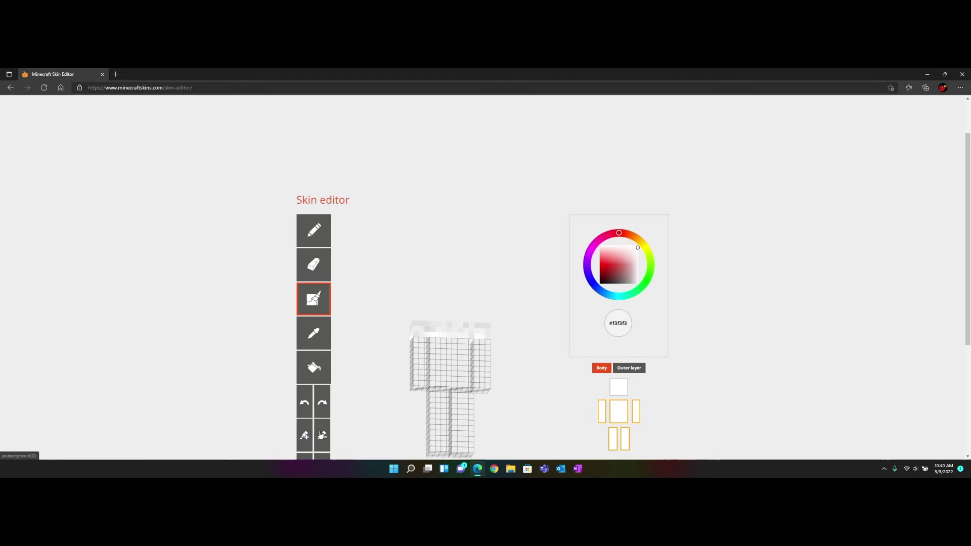
mouse_move(423, 341)
left_mouse_down()
mouse_move(493, 340)
mouse_move(410, 339)
mouse_move(461, 342)
mouse_move(436, 339)
mouse_move(448, 337)
mouse_move(461, 347)
left_mouse_up()
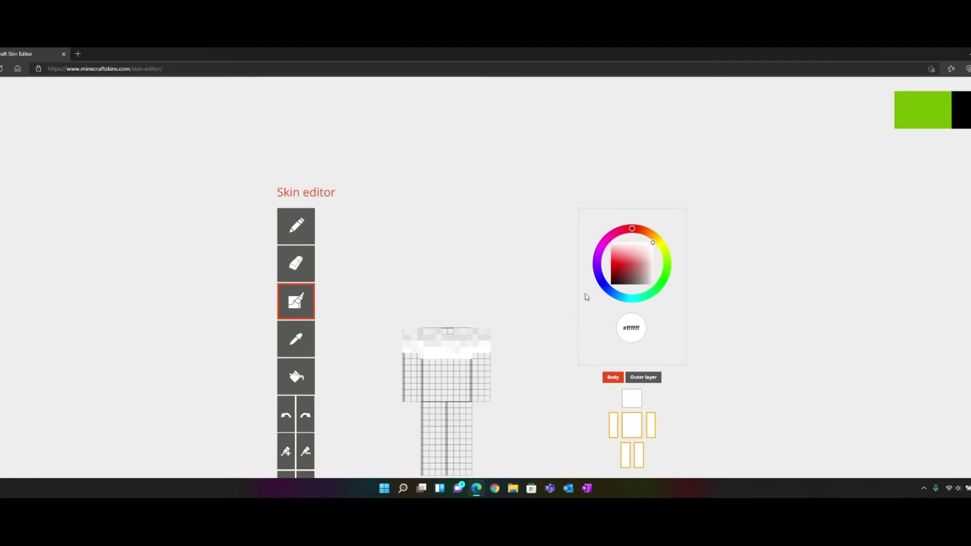
- Switch the hue to cyan and pick the almost-white teal #f0f9f8
mouse_move(529, 321)
left_mouse_down()
mouse_move(535, 304)
mouse_move(528, 323)
left_mouse_up()
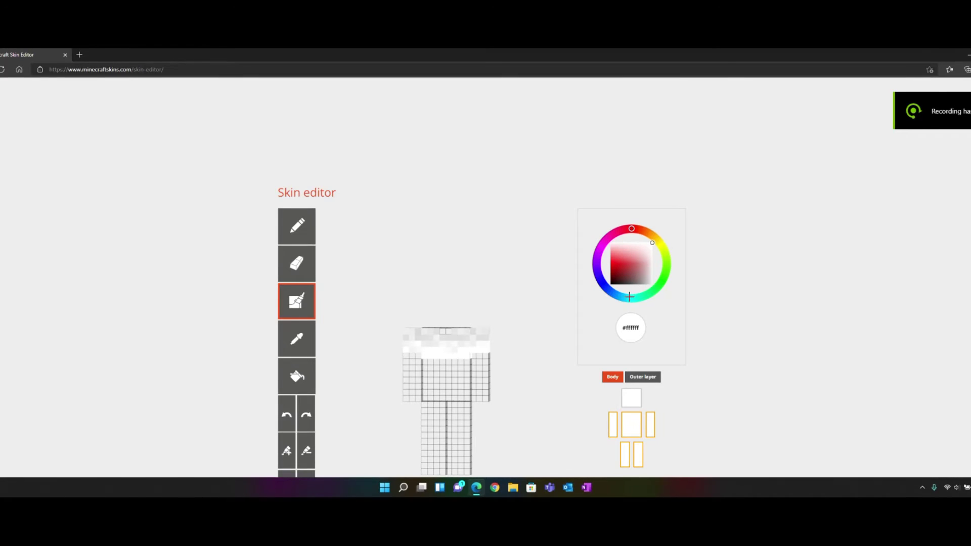
left_click(637, 298)
left_click(631, 249)
left_click(631, 243)
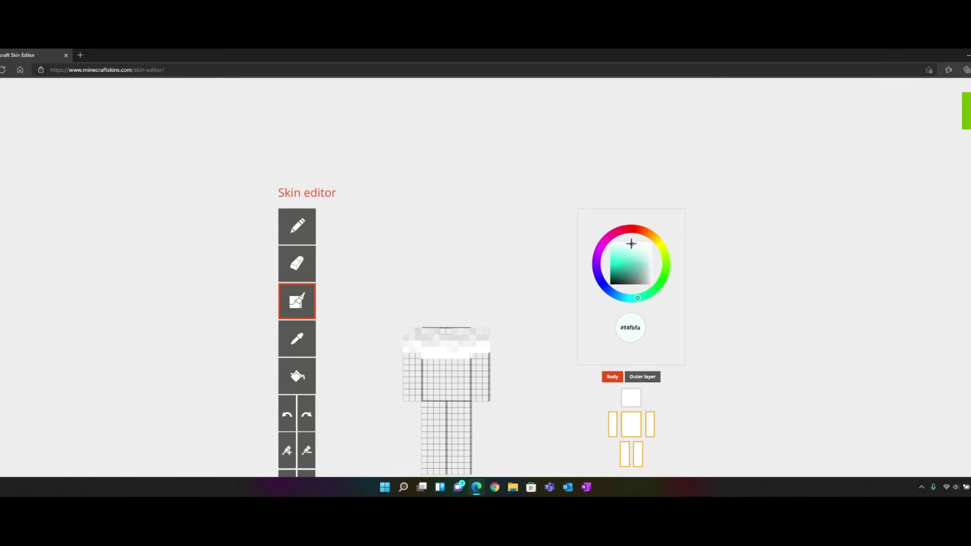
left_click_drag(631, 244, 633, 245)
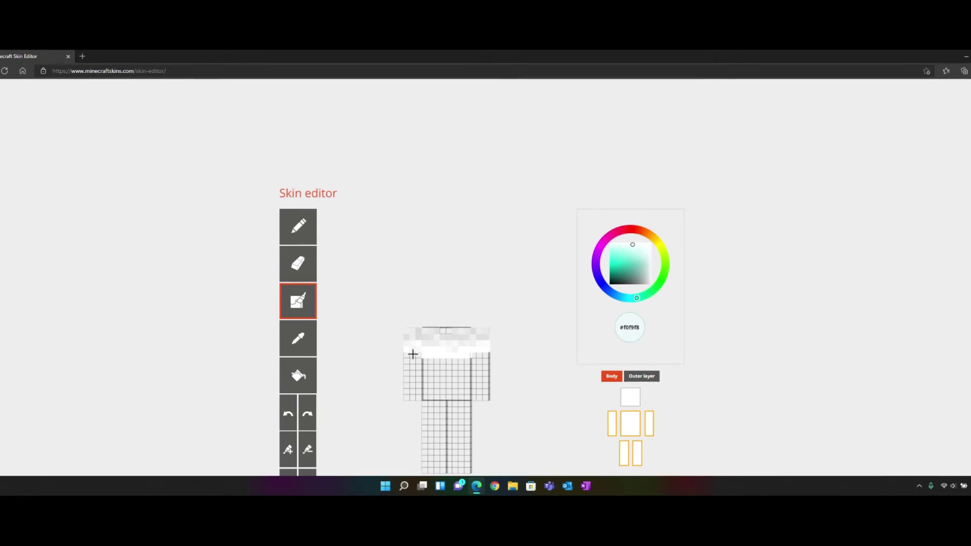
- Hide both arms and turn the model to show its side
left_click(649, 424)
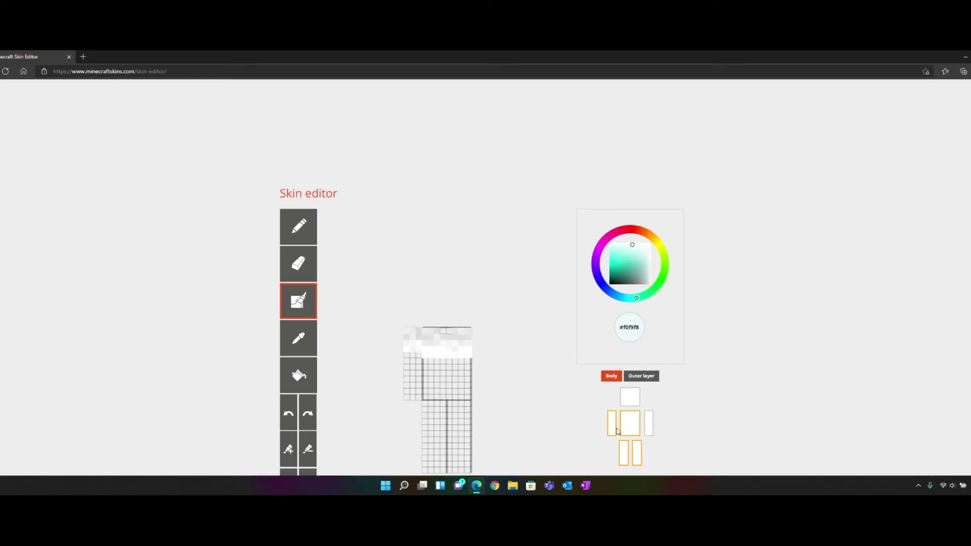
left_click(612, 423)
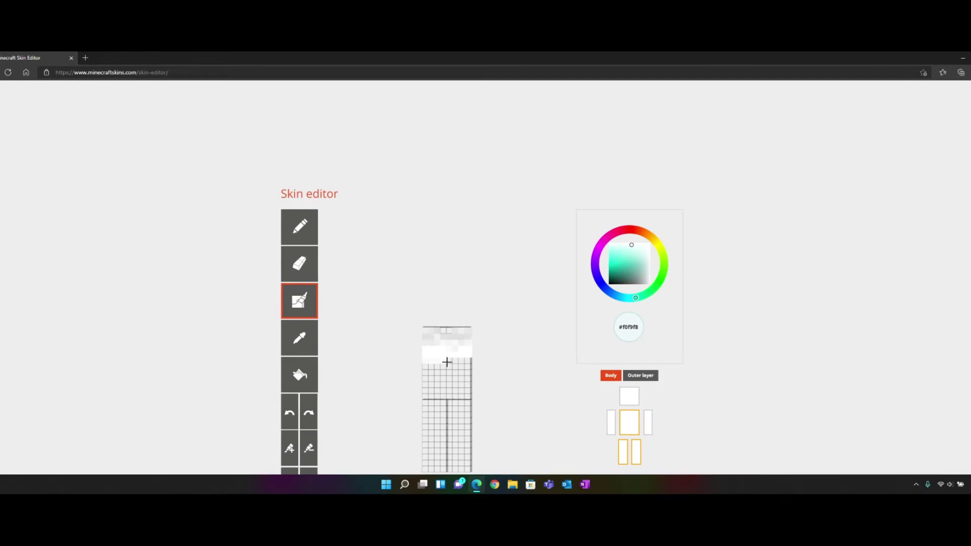
mouse_move(470, 363)
left_mouse_down()
mouse_move(481, 369)
mouse_move(423, 364)
mouse_move(487, 362)
mouse_move(412, 359)
left_mouse_up()
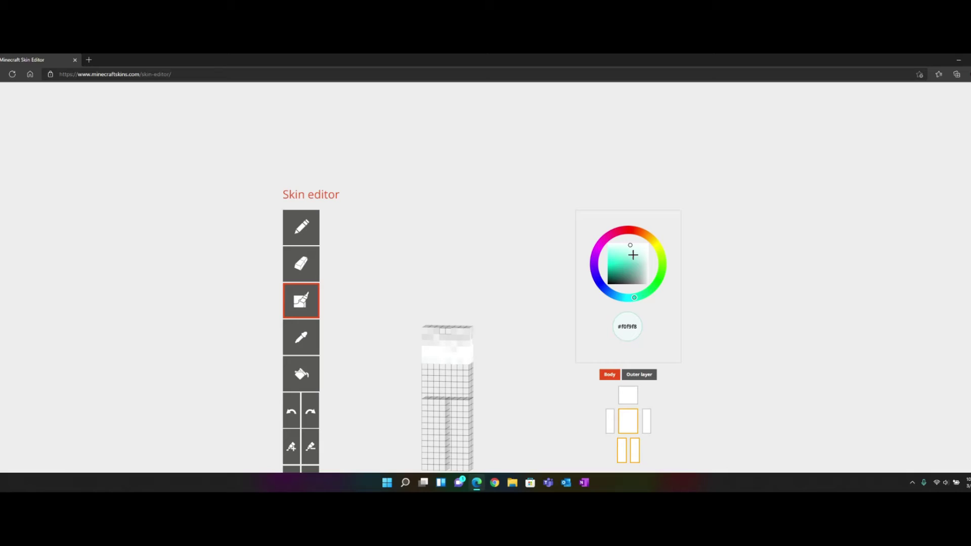
- Darken the colour slightly and paint the next shirt row in pale teal
left_click(292, 448)
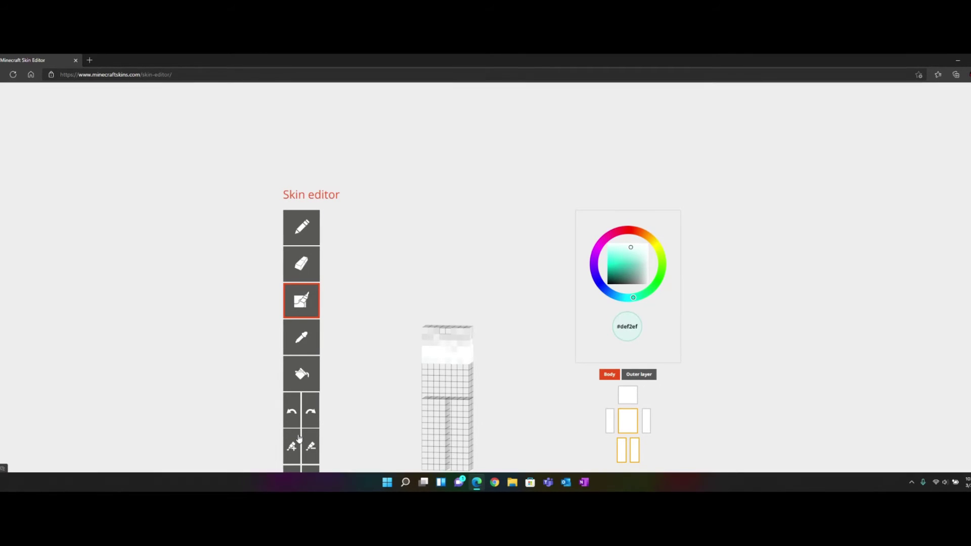
mouse_move(424, 367)
left_mouse_down()
mouse_move(477, 368)
mouse_move(432, 370)
left_mouse_up()
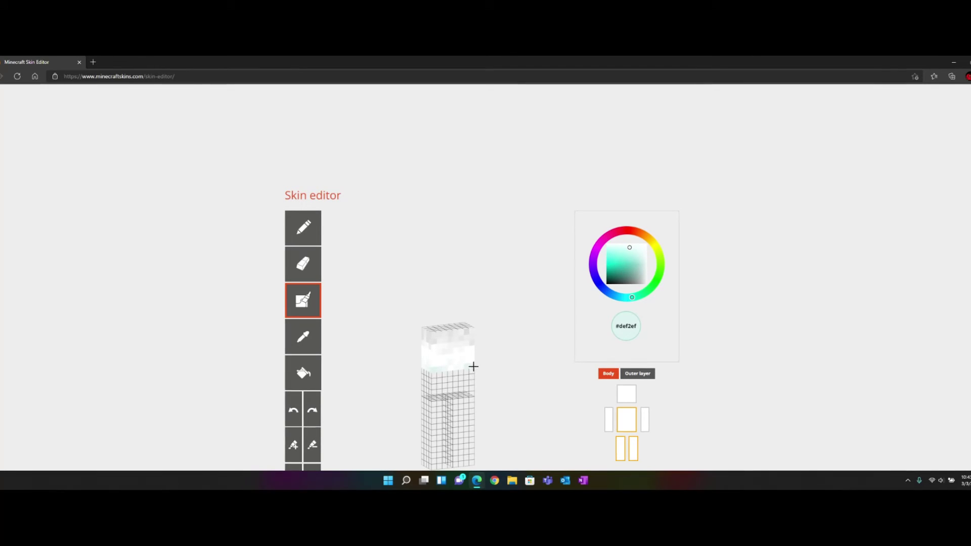
left_click_drag(472, 366, 405, 364)
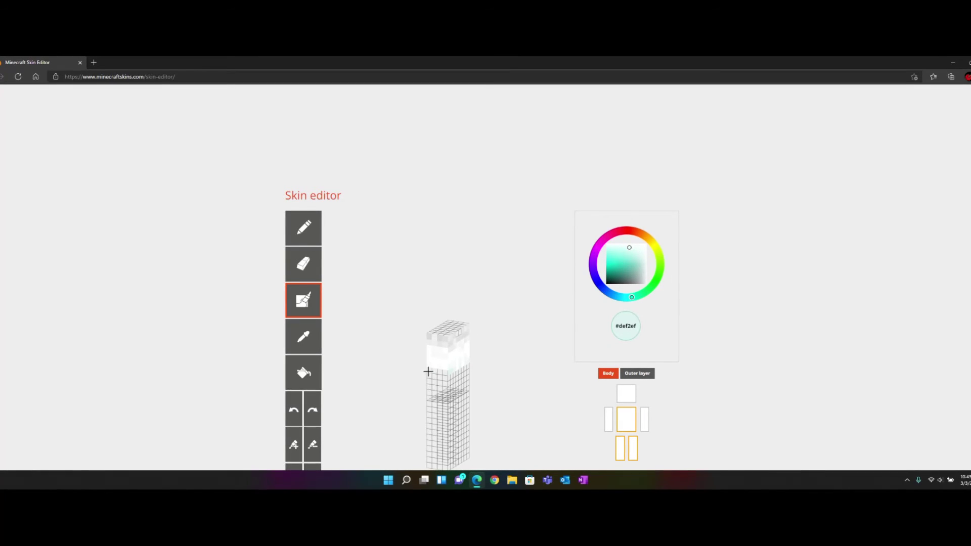
left_click_drag(481, 373, 405, 360)
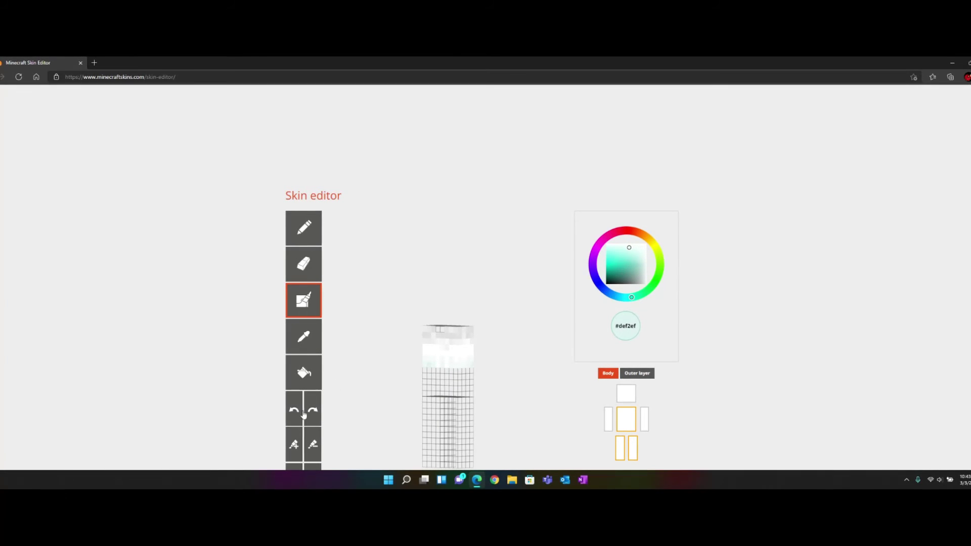
- Darken another step and paint the following torso row in teal
left_click(297, 439)
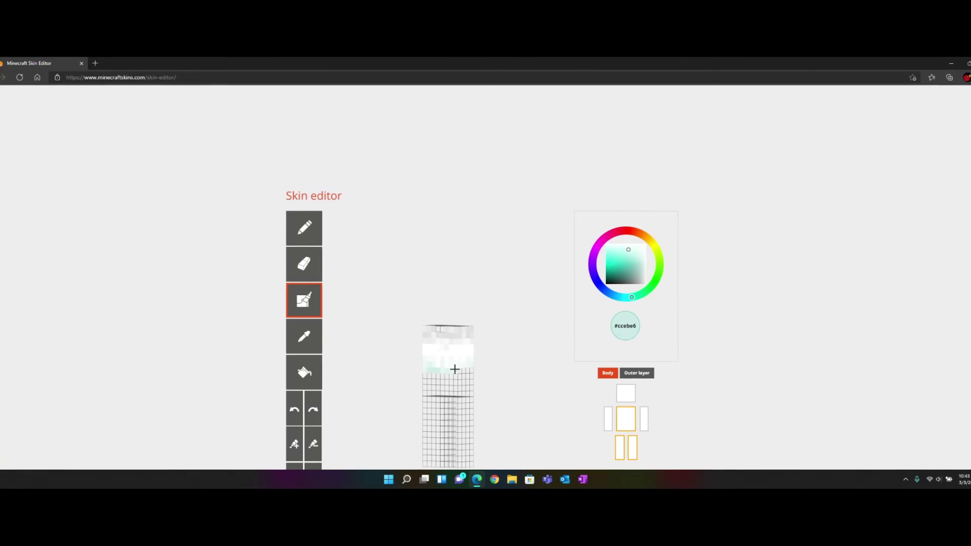
mouse_move(454, 370)
left_mouse_down()
mouse_move(472, 373)
mouse_move(425, 369)
mouse_move(470, 371)
mouse_move(455, 370)
left_mouse_up()
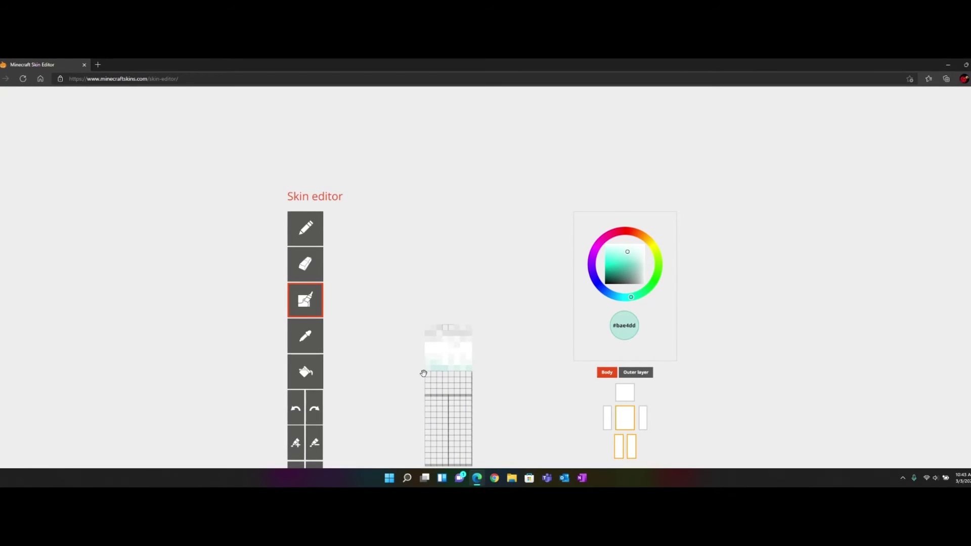
mouse_move(423, 373)
left_mouse_down()
mouse_move(489, 375)
mouse_move(403, 369)
left_mouse_up()
- Darken the teal once more and rotate the model to inspect the teal rows
left_click(301, 447)
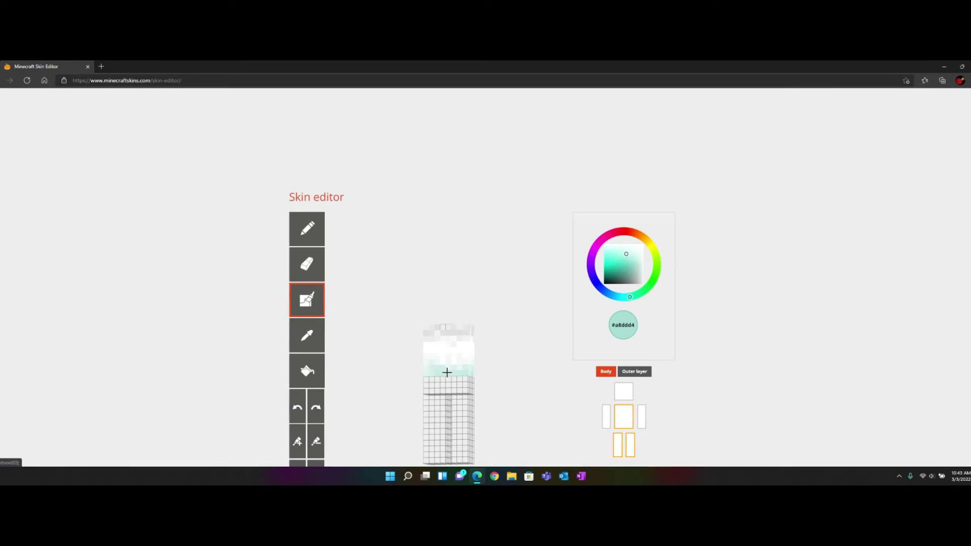
left_click_drag(499, 382, 424, 378)
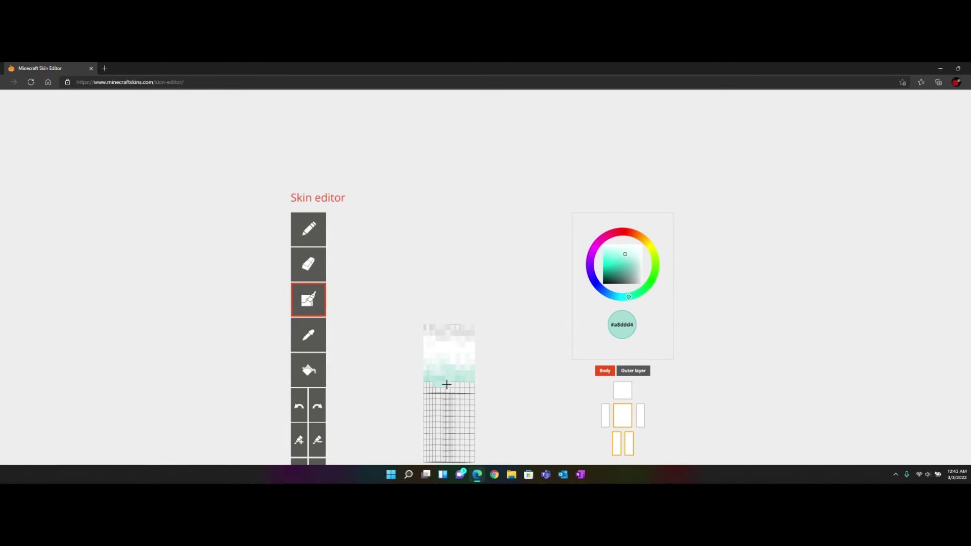
left_click_drag(481, 384, 420, 388)
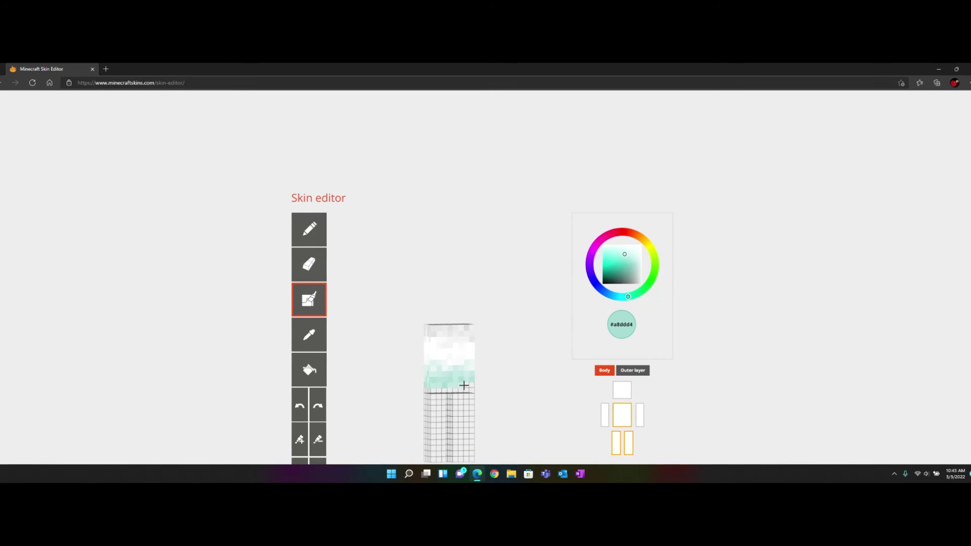
left_click_drag(482, 386, 397, 388)
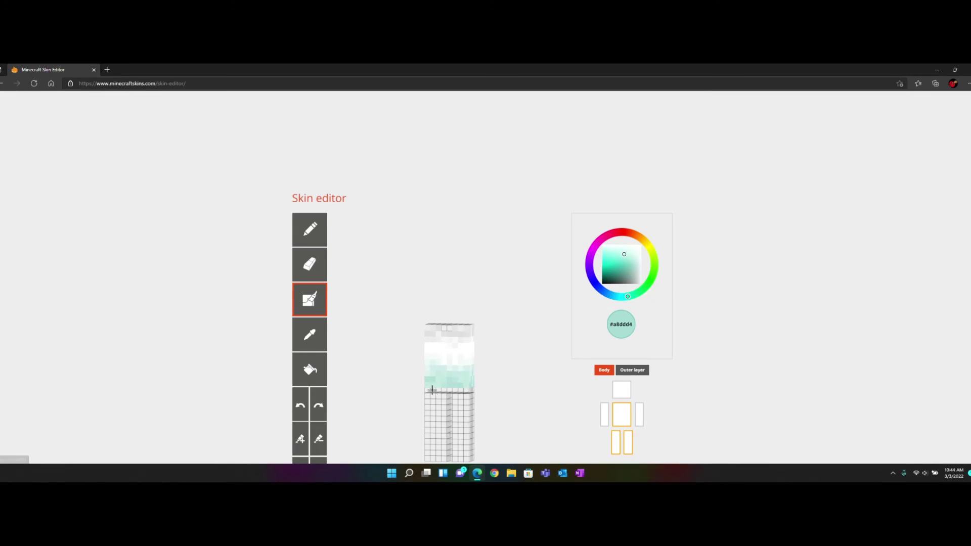
left_click_drag(488, 391, 431, 385)
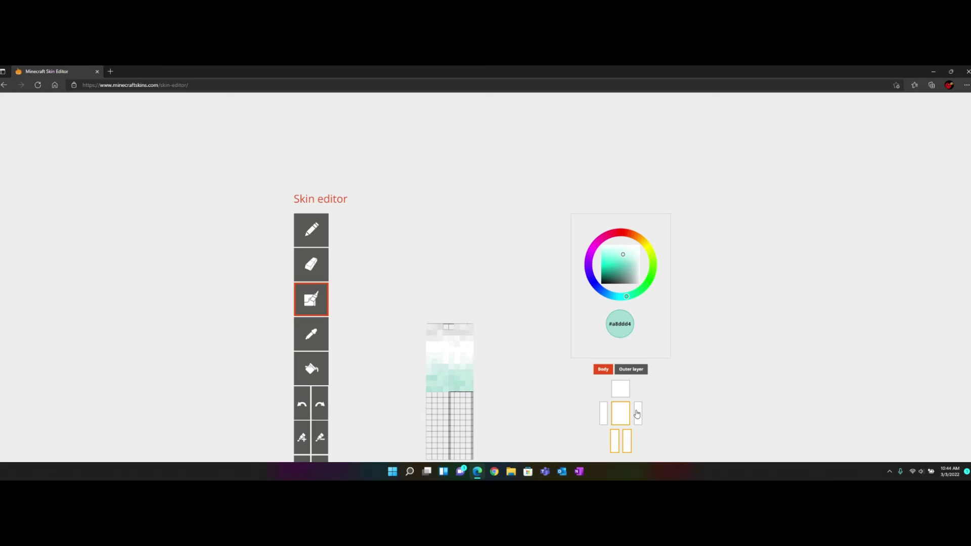
- Show the left arm again, select the eraser, and view the model from below
left_click(604, 415)
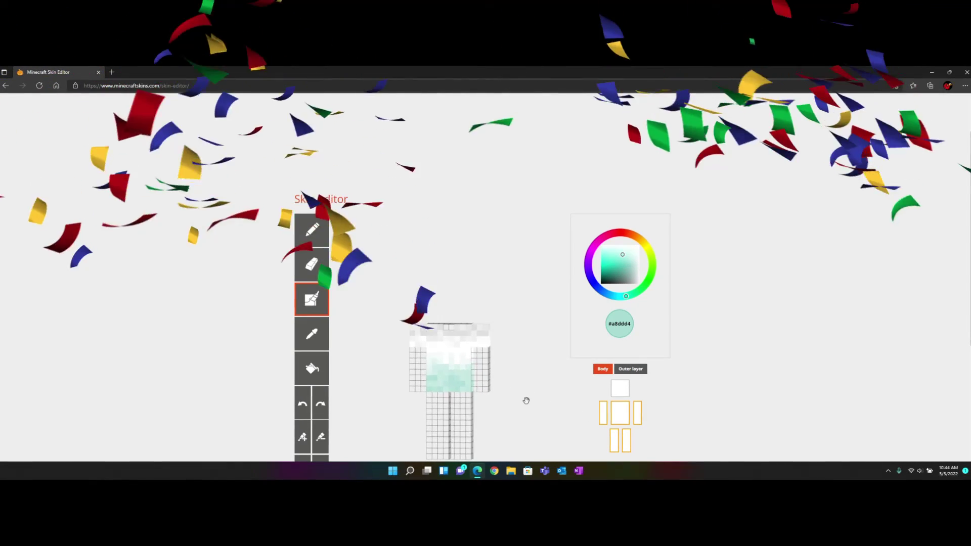
left_click(320, 272)
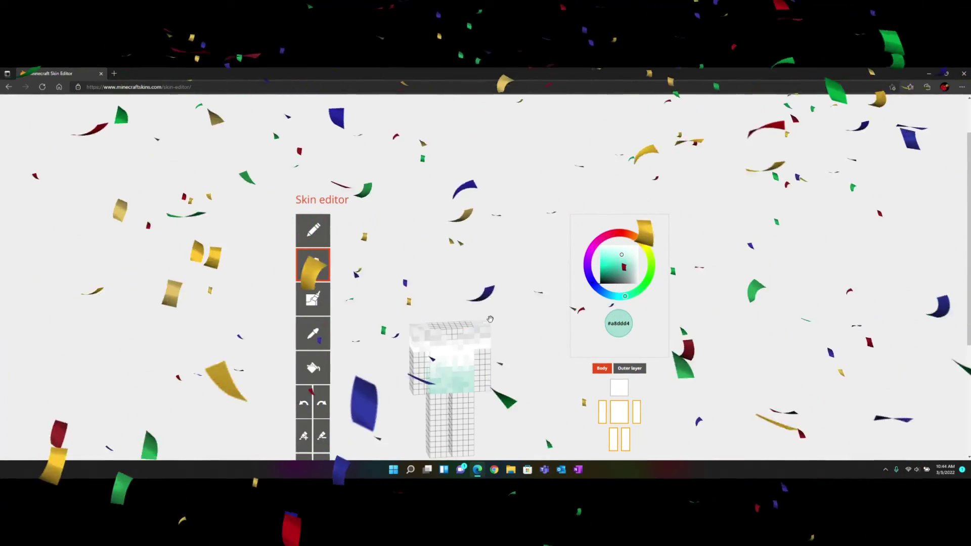
left_click_drag(505, 321, 492, 303)
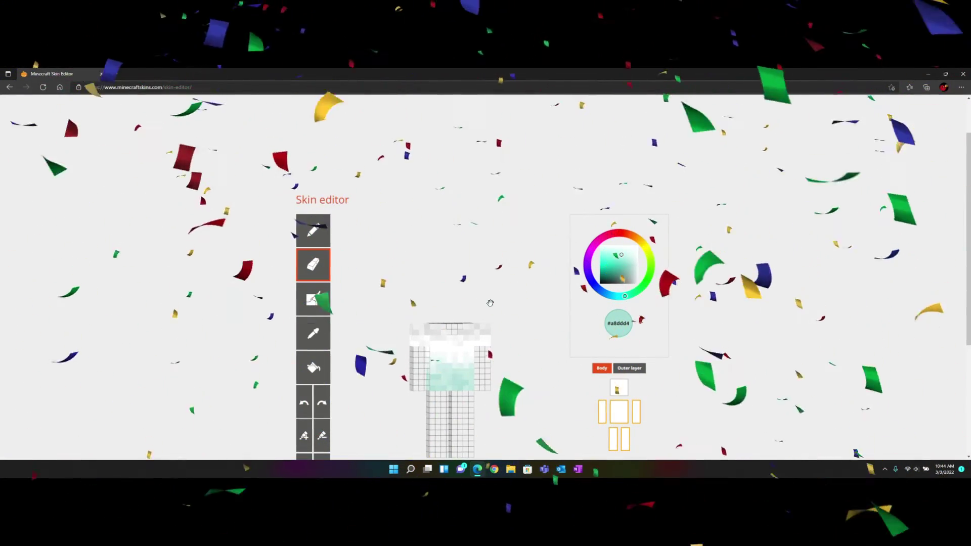